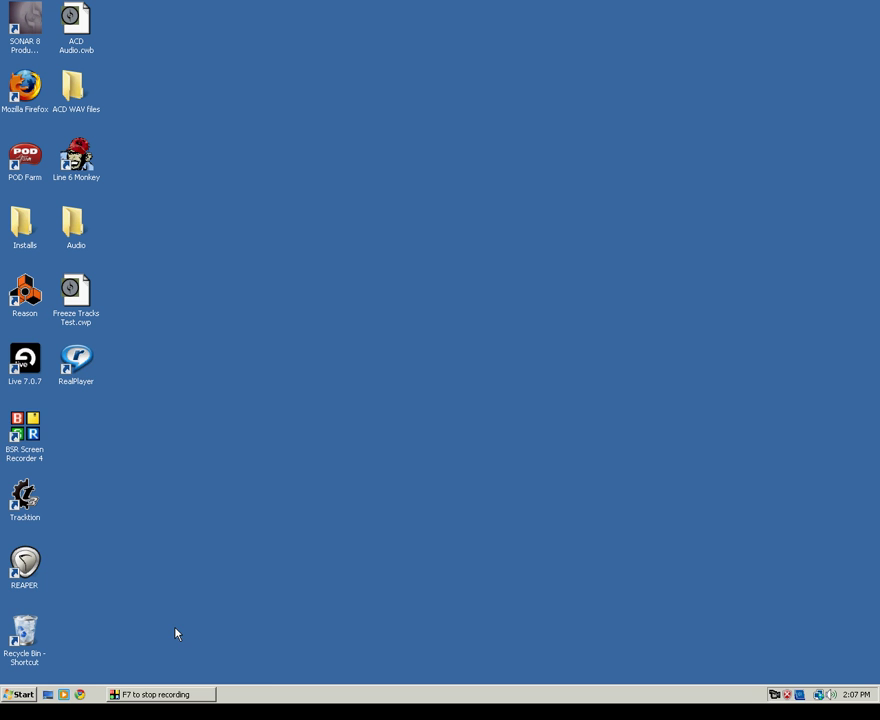
Step: Open the window color and appearance settings from Control Panel's Personalization and accept the Windows Standard color scheme
{"action": "left_click", "coordinate": [24, 694]}
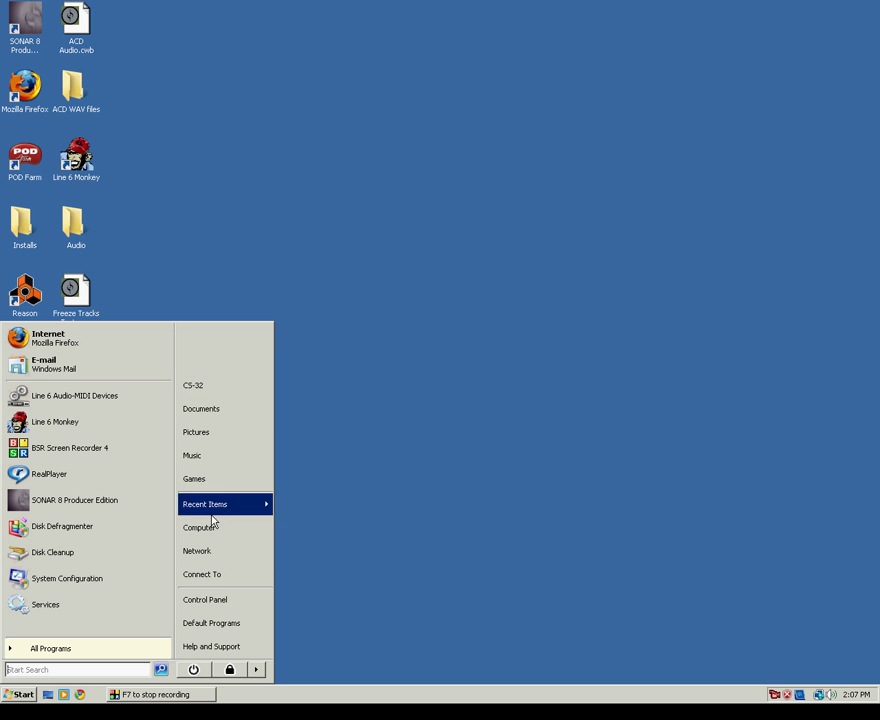
{"action": "left_click", "coordinate": [212, 603]}
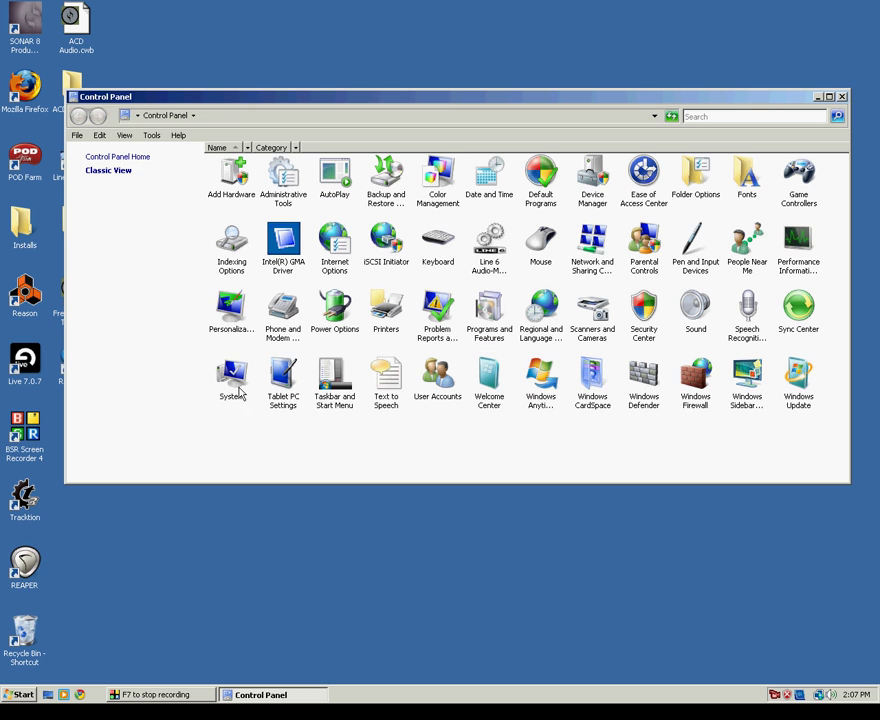
{"action": "double_click", "coordinate": [234, 306]}
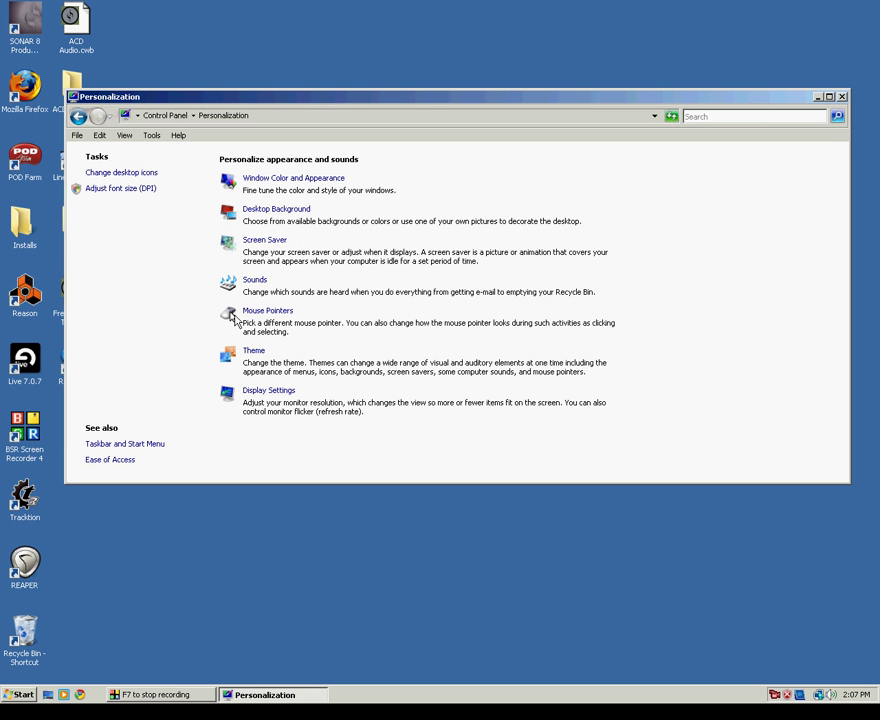
{"action": "left_click", "coordinate": [305, 180]}
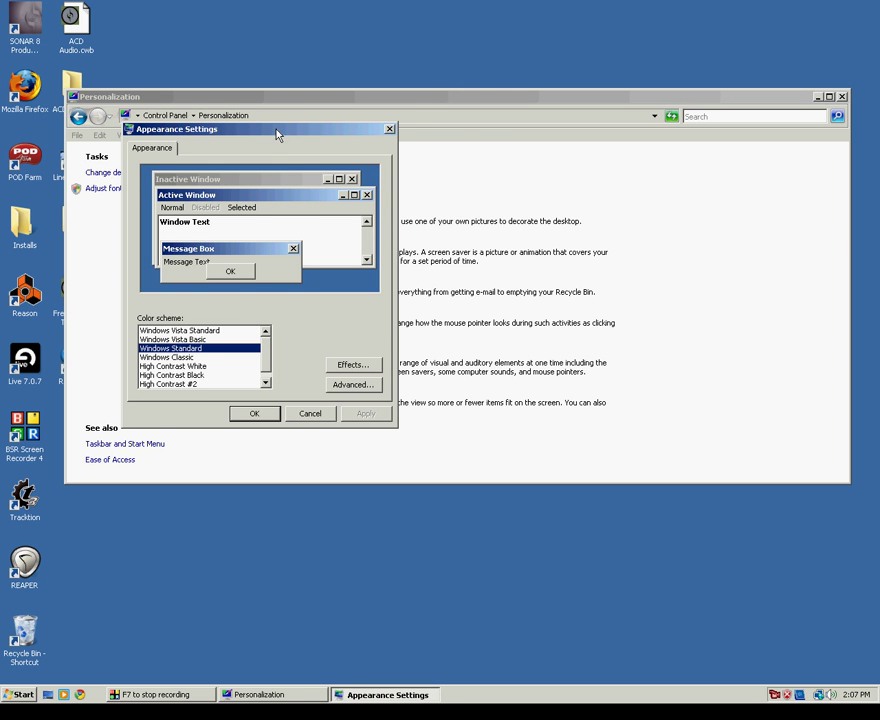
{"action": "left_click_drag", "start_coordinate": [304, 136], "coordinate": [368, 167]}
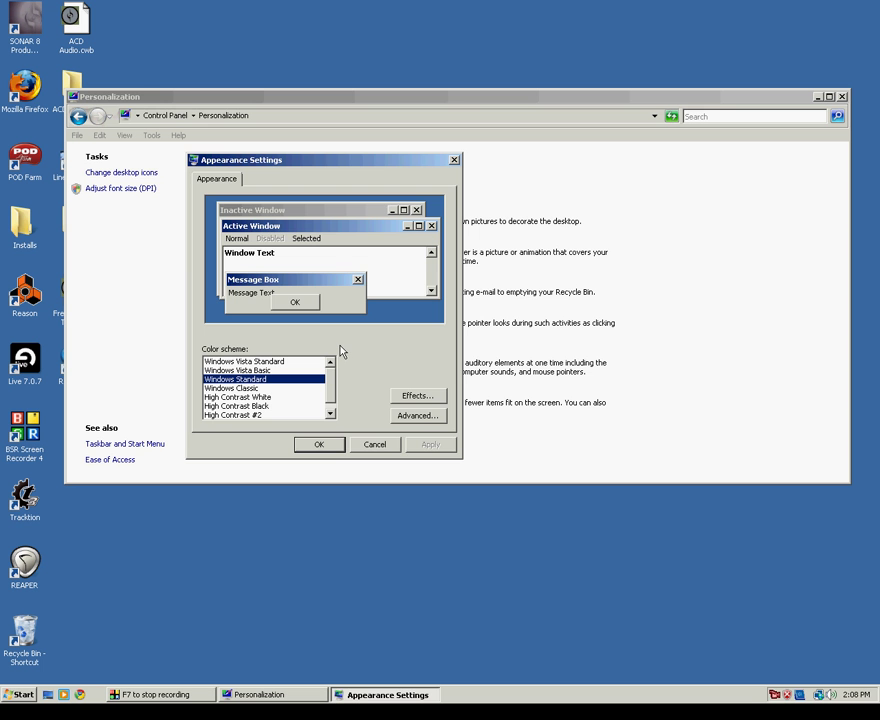
{"action": "left_click", "coordinate": [318, 444]}
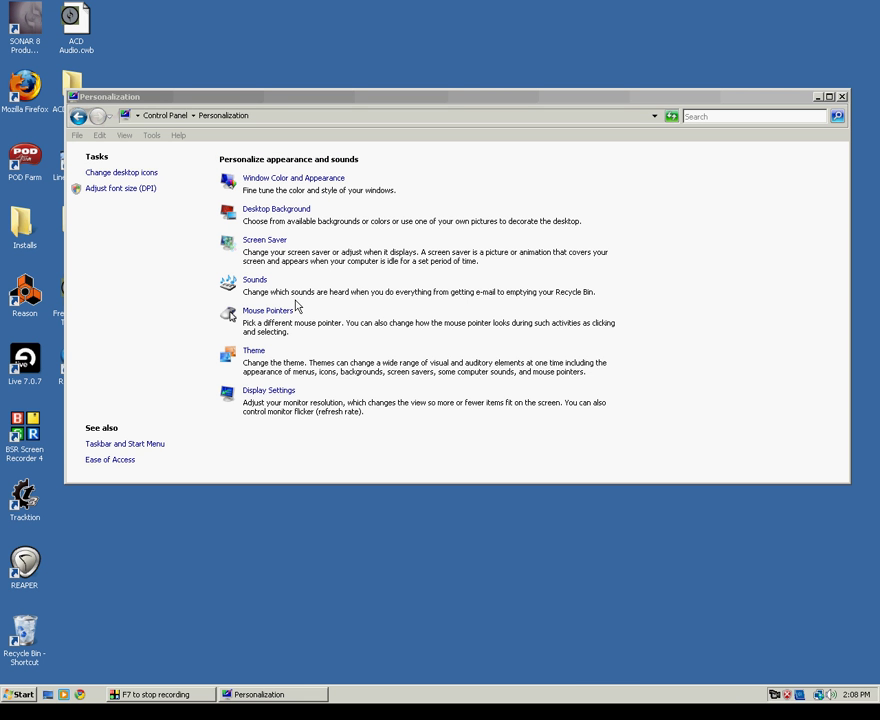
Step: Set the screen saver to (None) and apply the setting
{"action": "left_click", "coordinate": [266, 241]}
{"action": "left_click", "coordinate": [292, 340]}
{"action": "left_click", "coordinate": [192, 396]}
{"action": "left_click", "coordinate": [284, 343]}
{"action": "left_click", "coordinate": [176, 414]}
{"action": "left_click", "coordinate": [290, 340]}
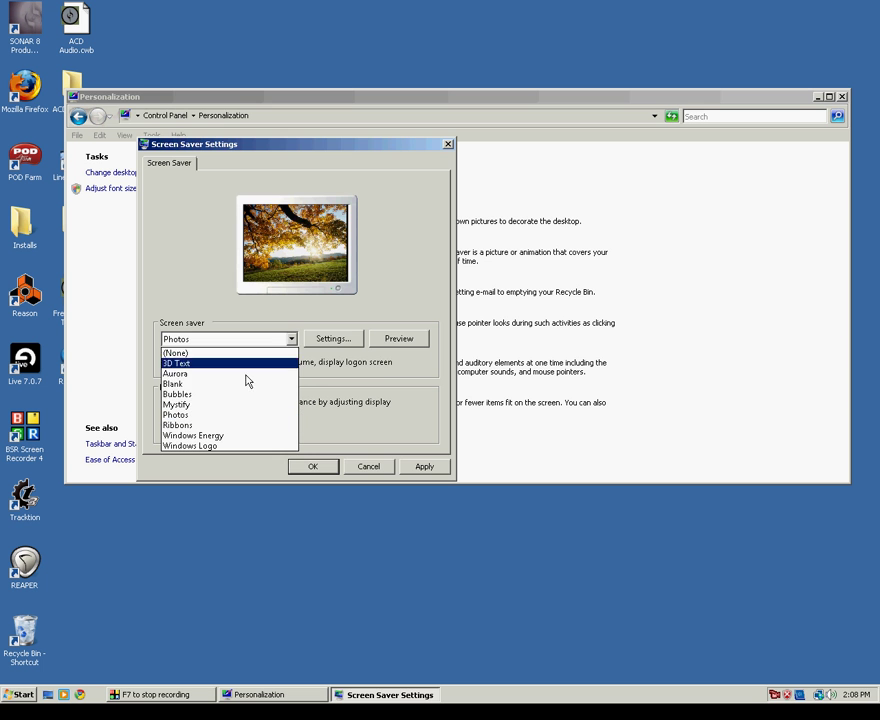
{"action": "left_click", "coordinate": [192, 355]}
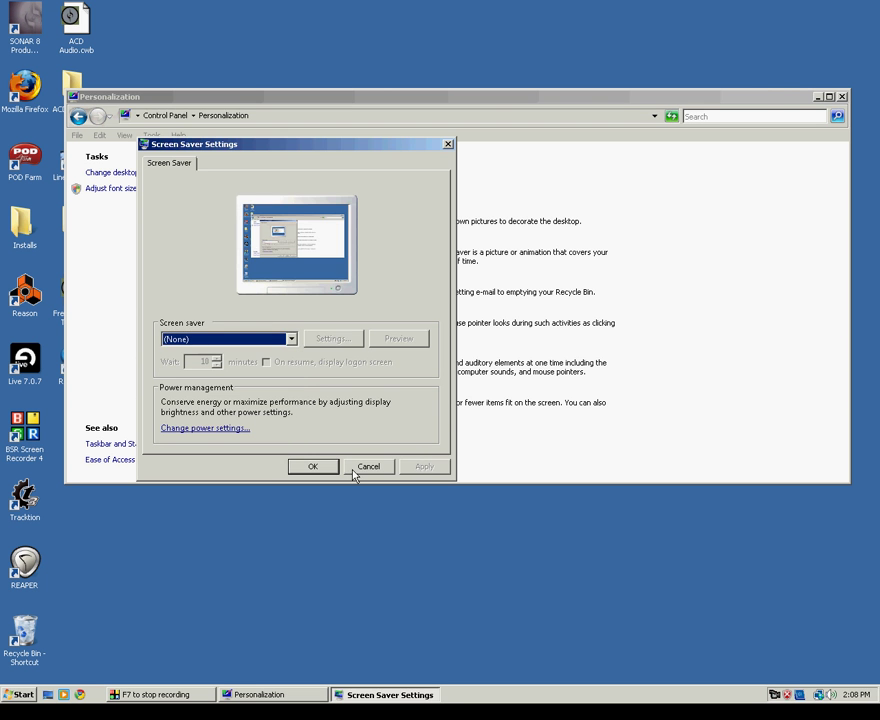
{"action": "left_click", "coordinate": [322, 468]}
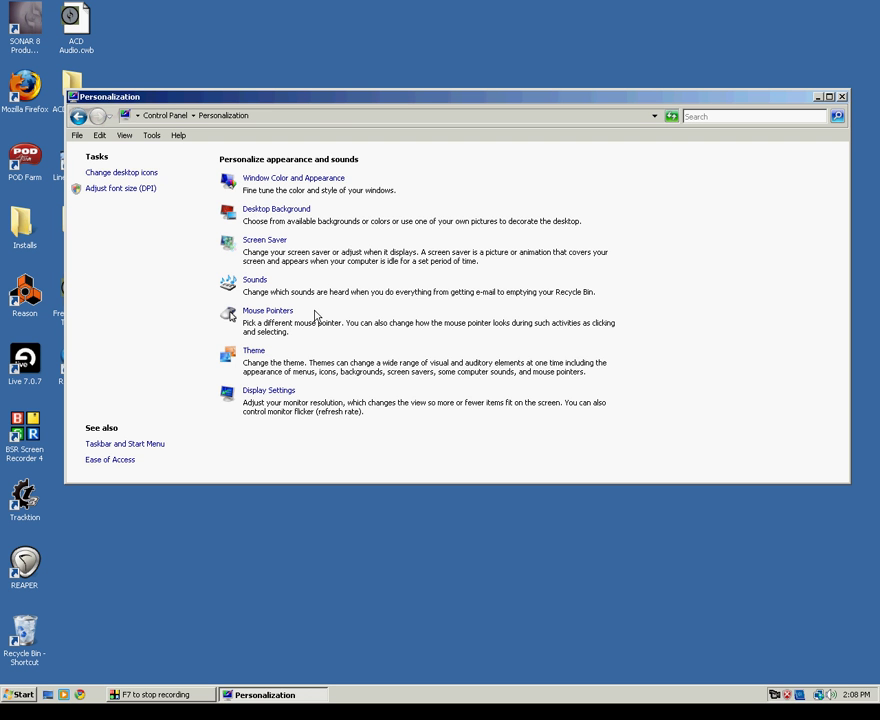
Step: Choose Solid Colors as the desktop background location and accept the plain background
{"action": "left_click", "coordinate": [297, 212]}
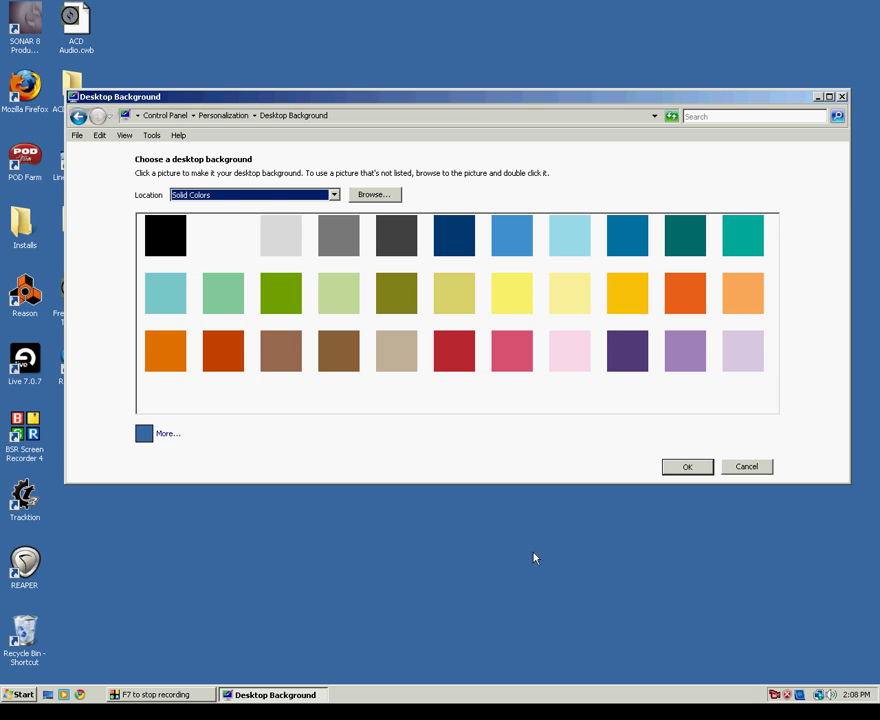
{"action": "left_click", "coordinate": [333, 195]}
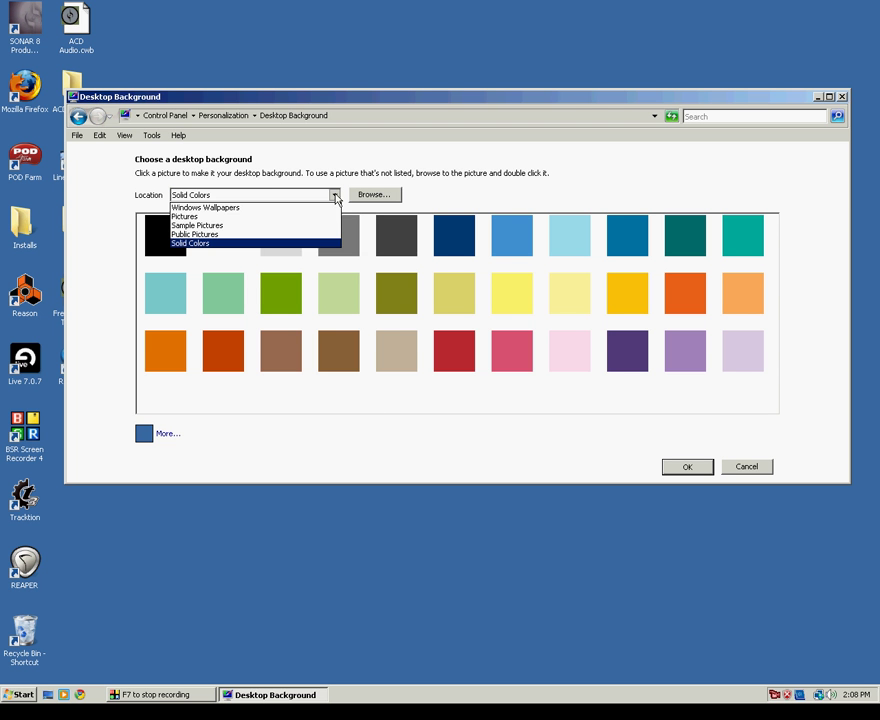
{"action": "left_click", "coordinate": [212, 244]}
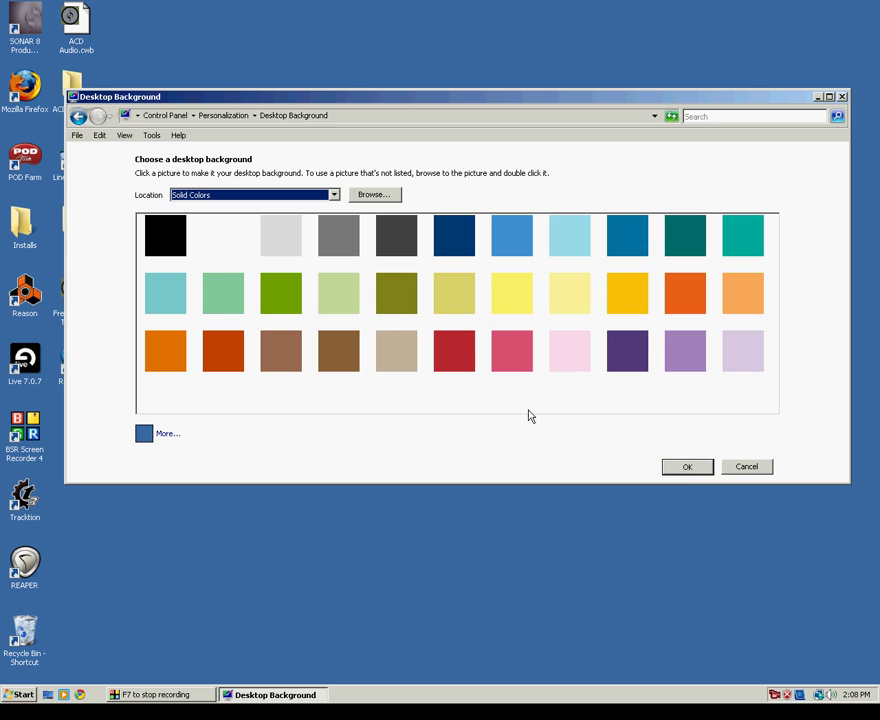
{"action": "left_click", "coordinate": [680, 469]}
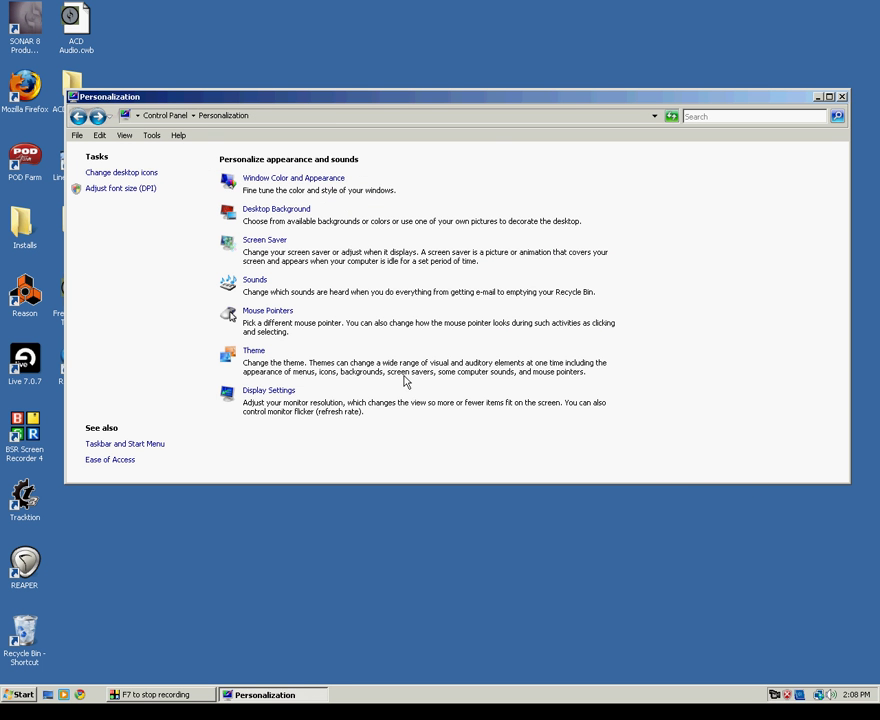
Step: Select the High performance power plan in Control Panel's Power Options and close the window
{"action": "left_click", "coordinate": [77, 118]}
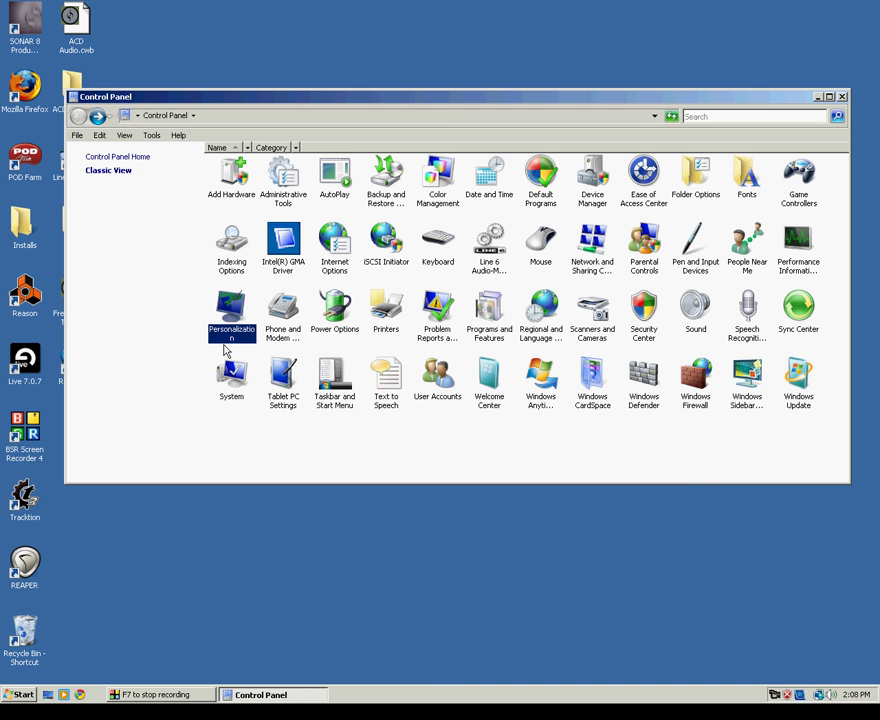
{"action": "double_click", "coordinate": [337, 318]}
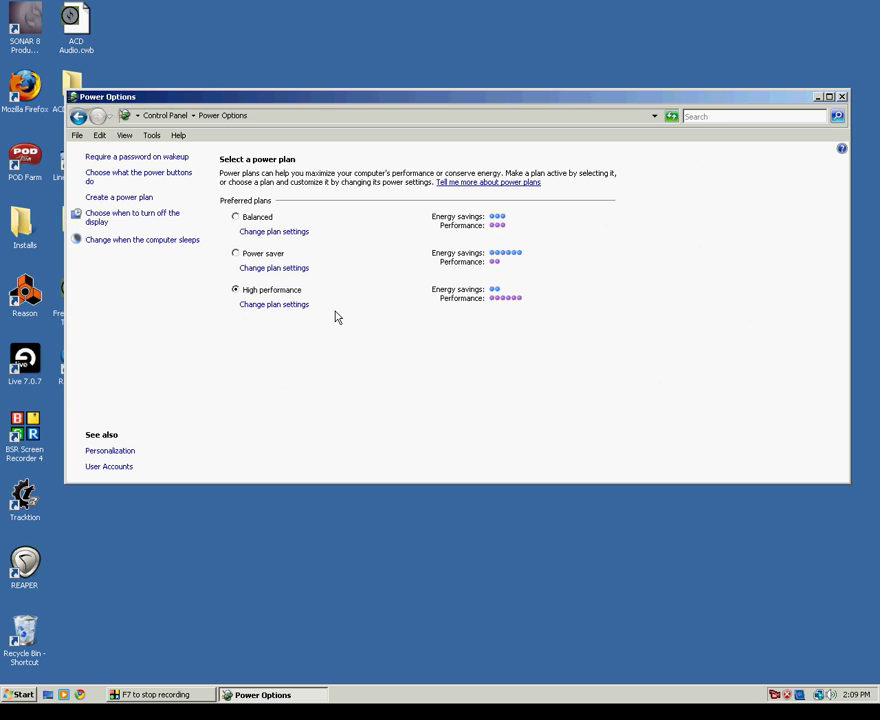
{"action": "left_click", "coordinate": [238, 256]}
{"action": "left_click", "coordinate": [236, 291]}
{"action": "left_click", "coordinate": [842, 96]}
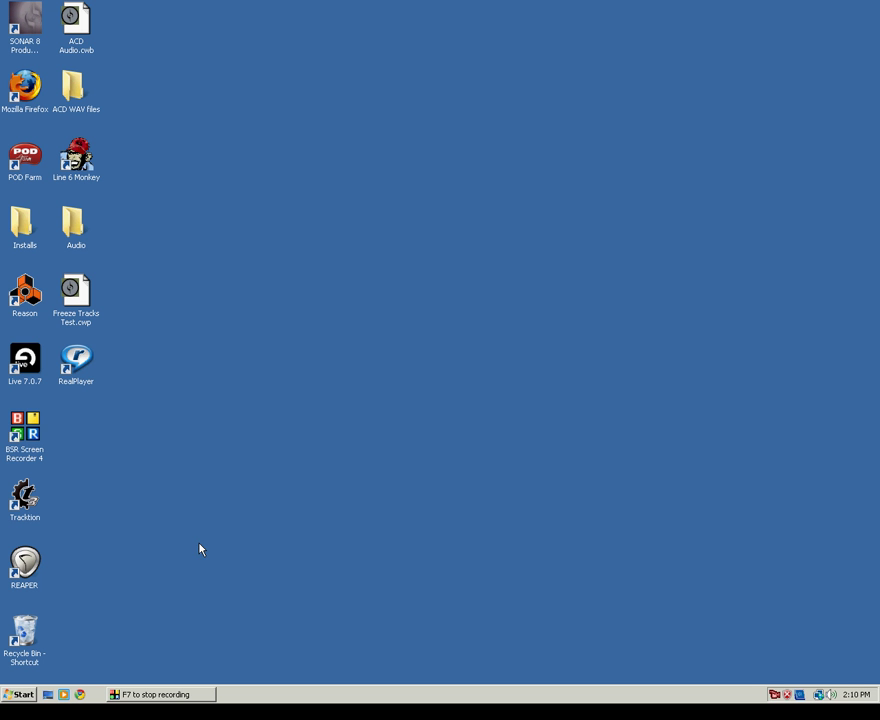
Step: Find and open Disk Cleanup to view its file options, and cancel without cleaning anything
{"action": "left_click", "coordinate": [21, 694]}
{"action": "left_click", "coordinate": [36, 670]}
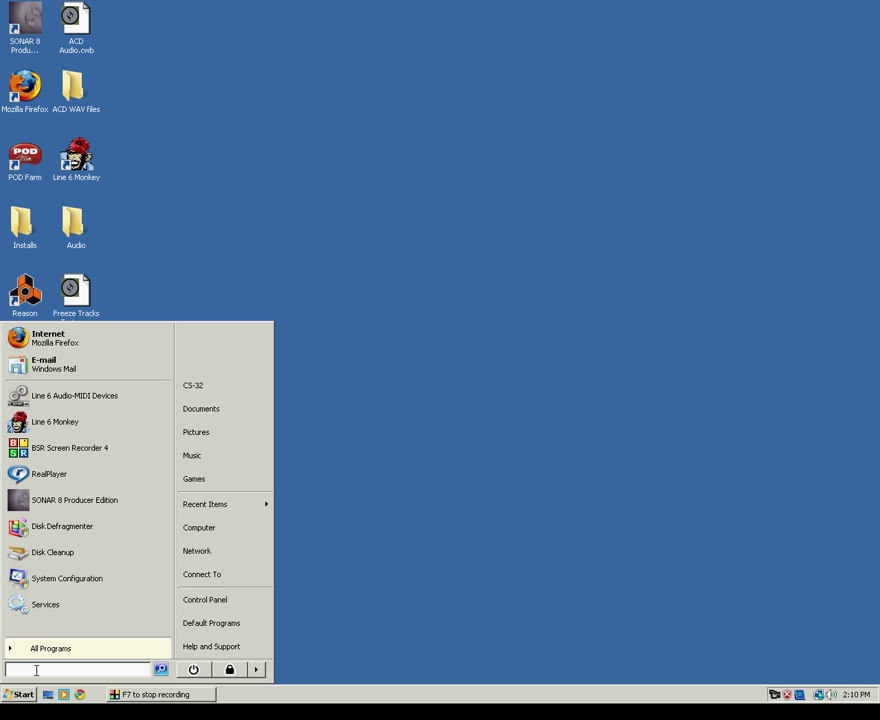
{"action": "type", "text": "Disk C"}
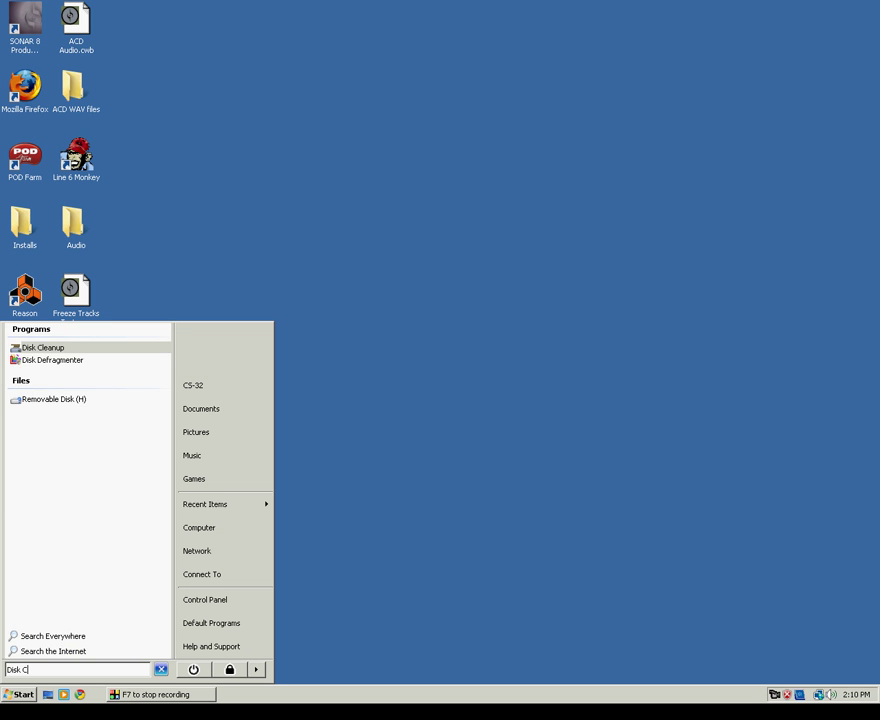
{"action": "type", "text": "leanup"}
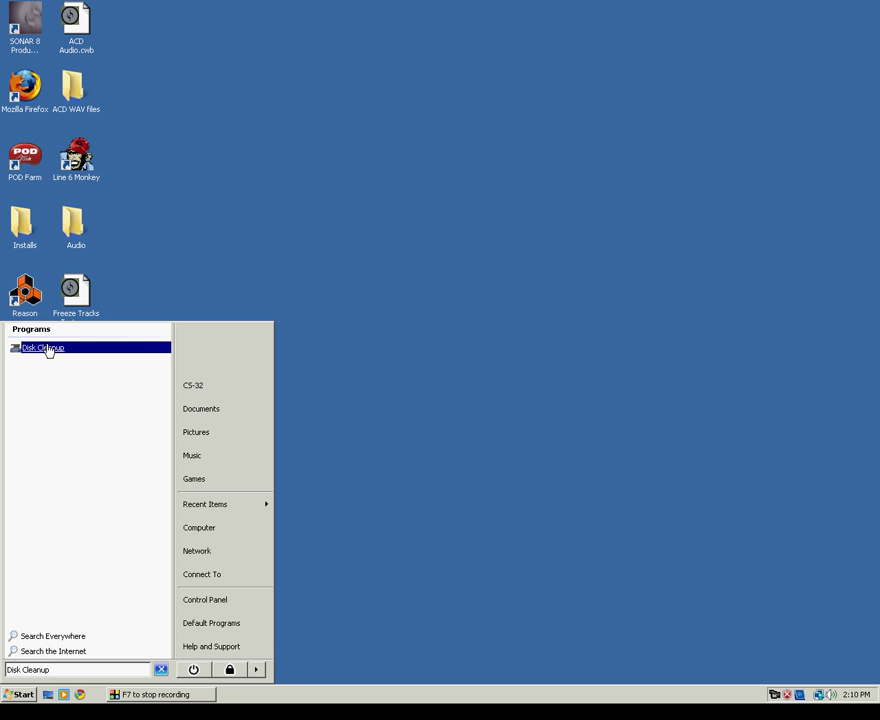
{"action": "key", "text": "Return"}
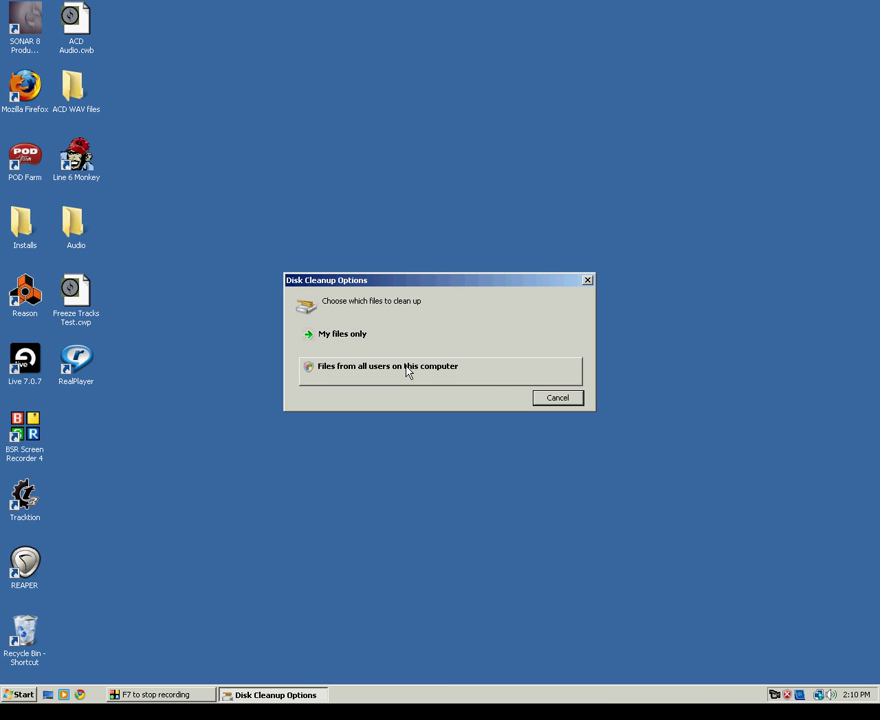
{"action": "left_click", "coordinate": [569, 401]}
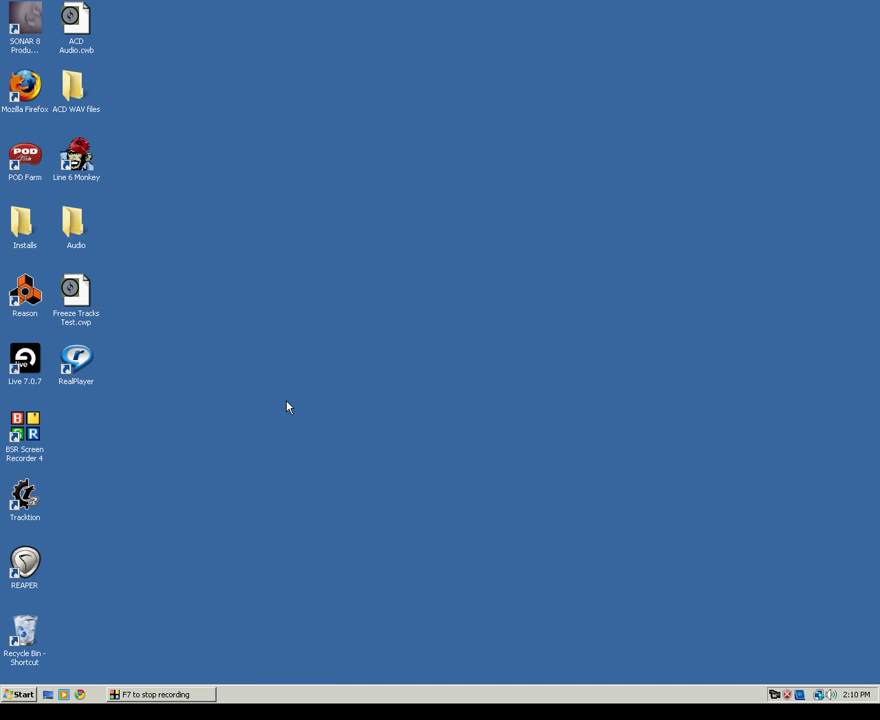
Step: Find and open Disk Defragmenter, examine its schedule and volume options, and close it
{"action": "left_click", "coordinate": [22, 693]}
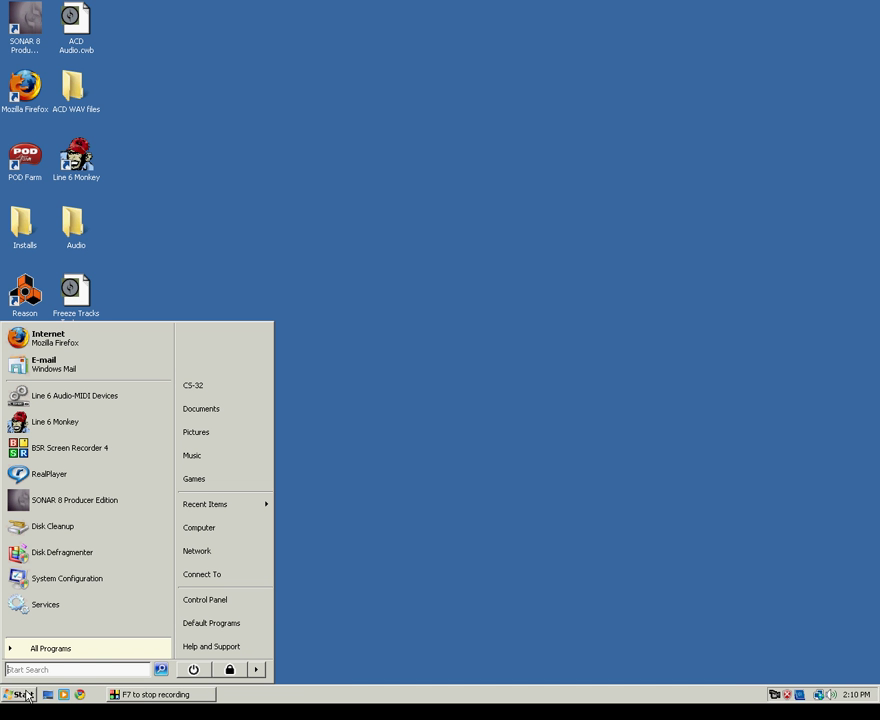
{"action": "left_click", "coordinate": [54, 671]}
{"action": "type", "text": "Defragmente"}
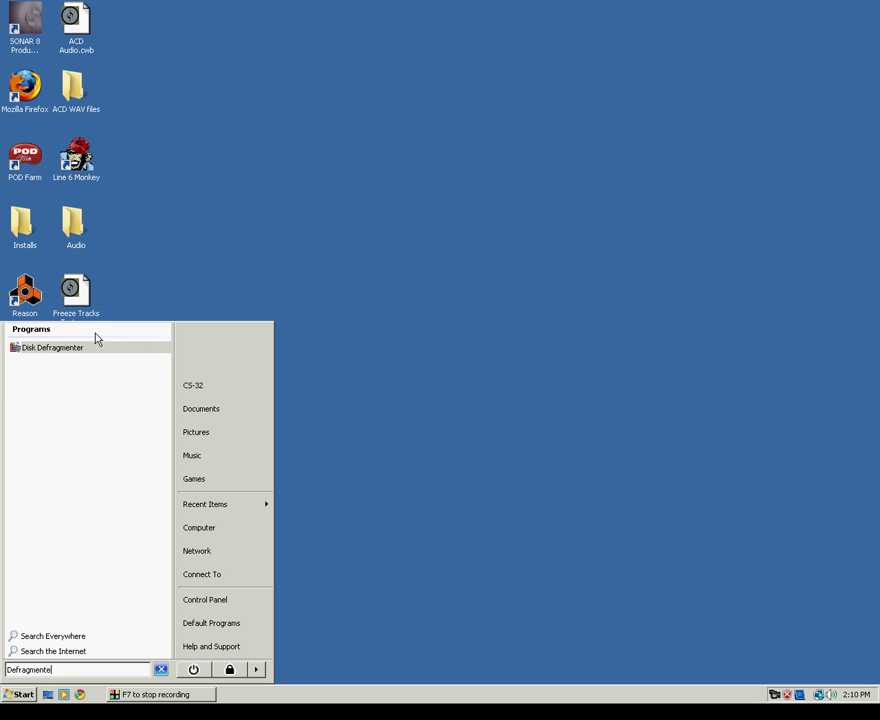
{"action": "left_click", "coordinate": [62, 352]}
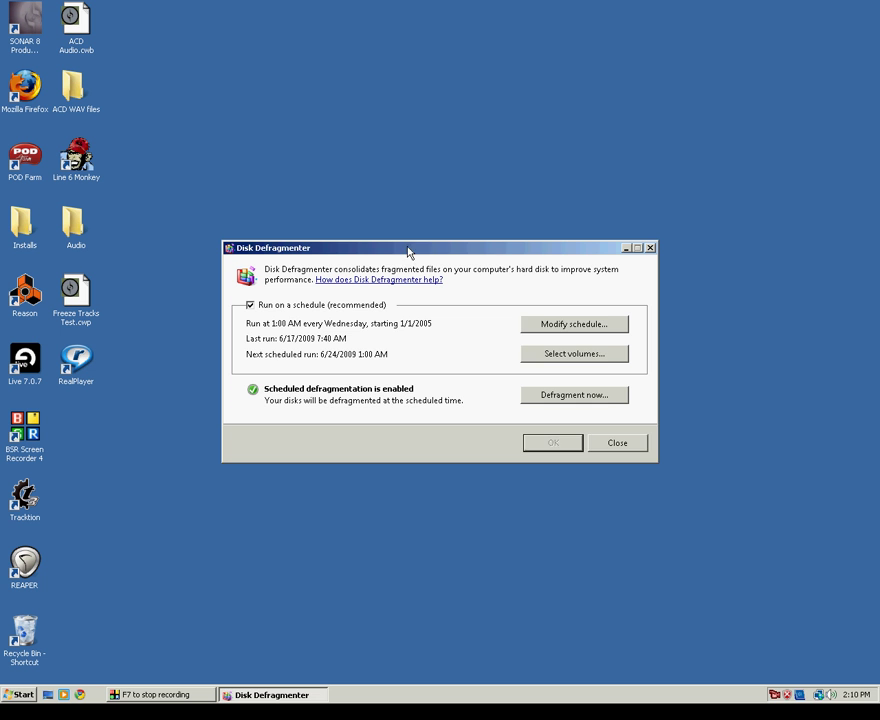
{"action": "left_click_drag", "start_coordinate": [430, 247], "coordinate": [451, 232]}
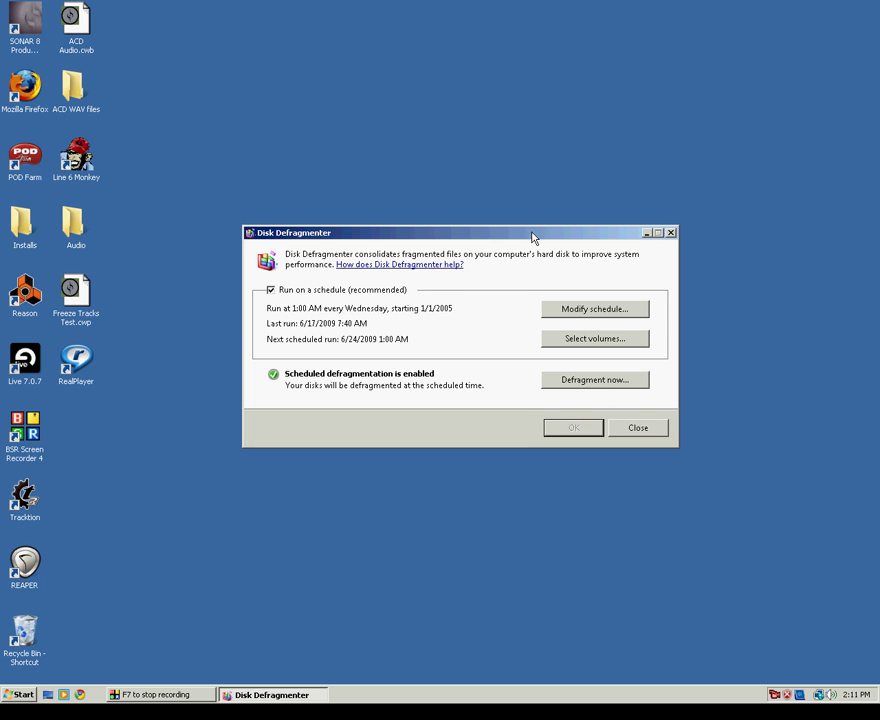
{"action": "left_click_drag", "start_coordinate": [532, 237], "coordinate": [538, 225]}
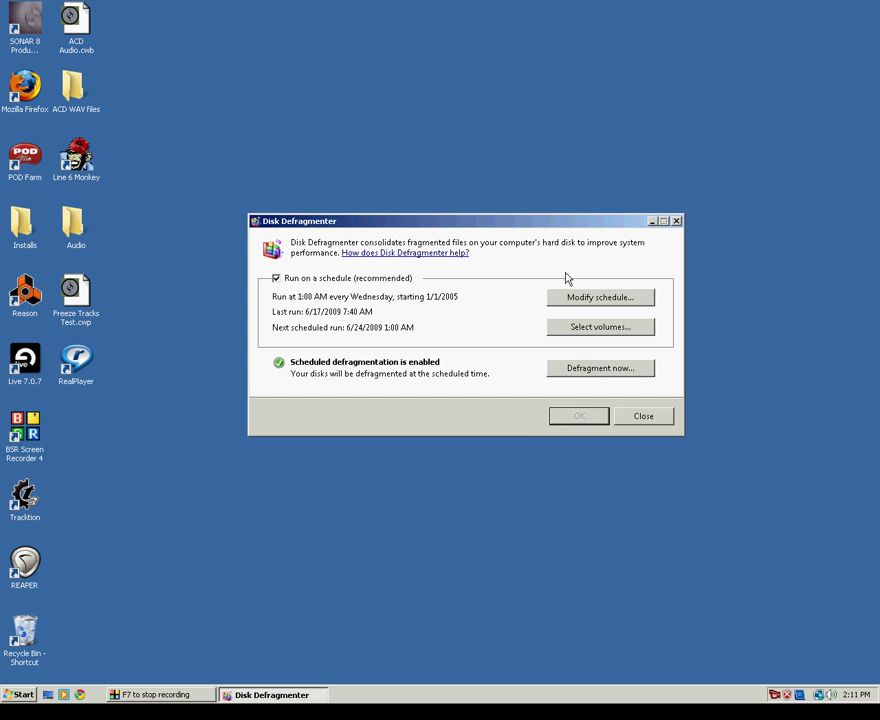
{"action": "left_click", "coordinate": [644, 416]}
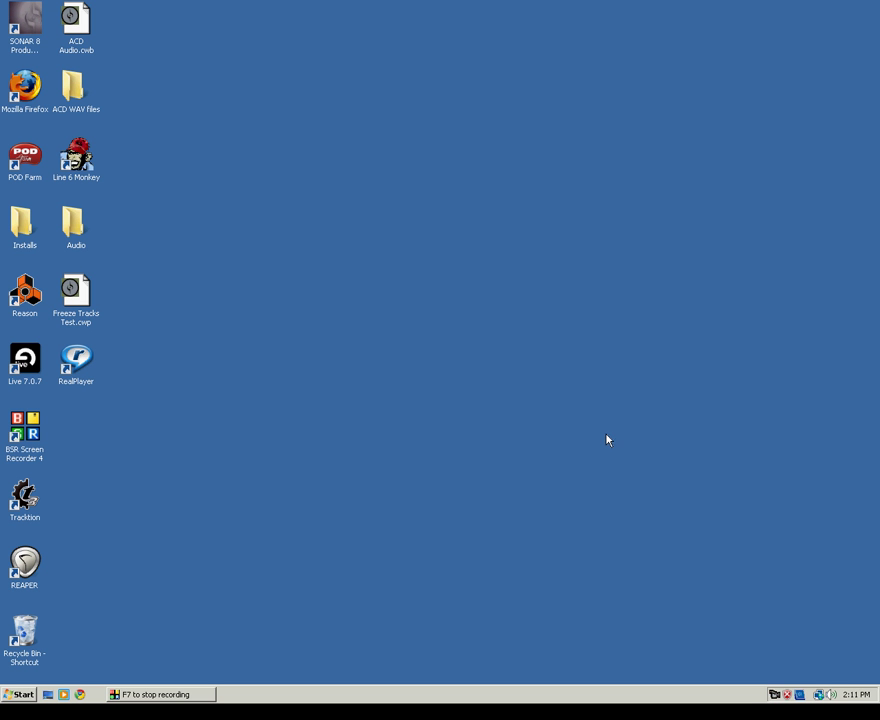
Step: Open System Protection from Control Panel's System page, examine the automatic restore point options, and close System Properties
{"action": "left_click", "coordinate": [20, 694]}
{"action": "left_click", "coordinate": [207, 608]}
{"action": "double_click", "coordinate": [231, 376]}
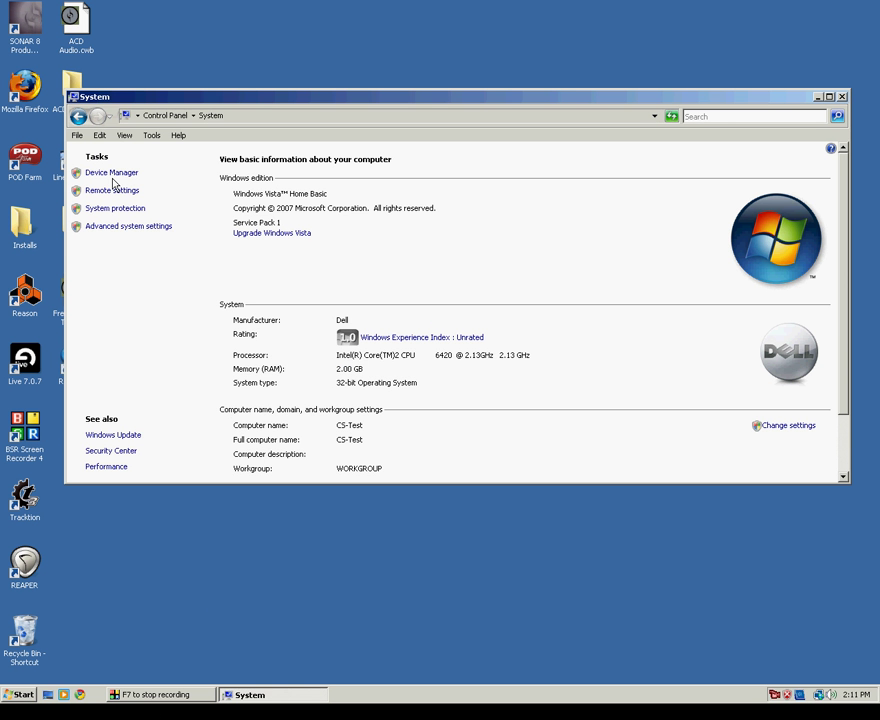
{"action": "left_click", "coordinate": [123, 212]}
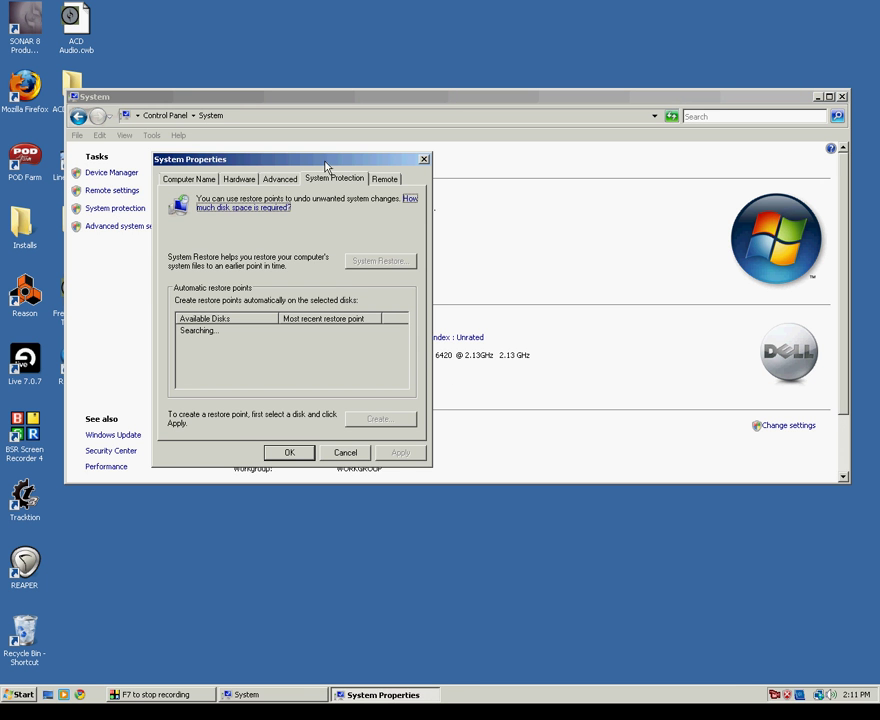
{"action": "left_click_drag", "start_coordinate": [323, 165], "coordinate": [408, 168]}
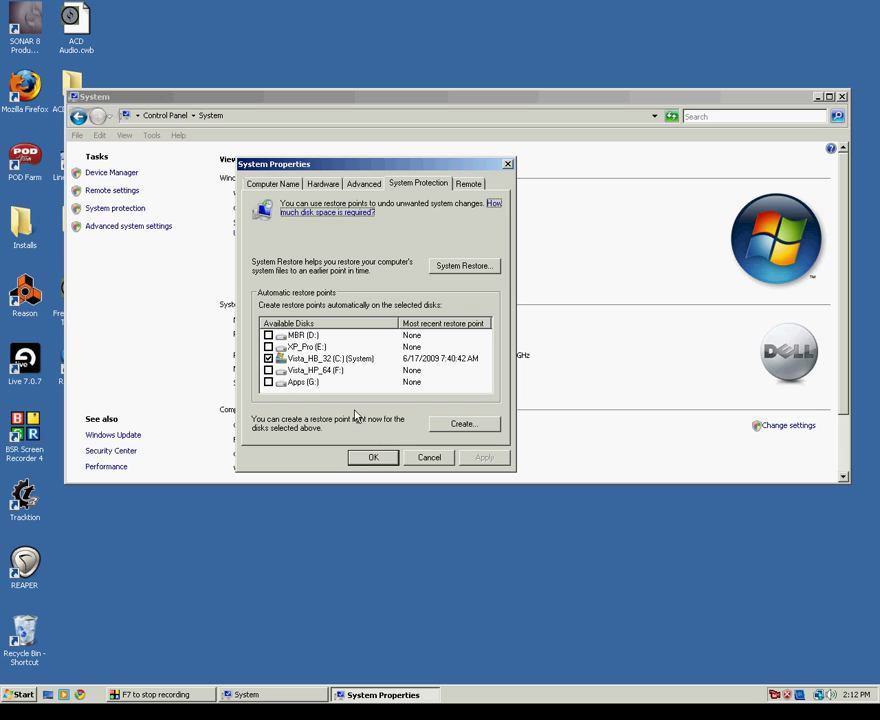
{"action": "left_click", "coordinate": [463, 424]}
{"action": "left_click", "coordinate": [508, 165]}
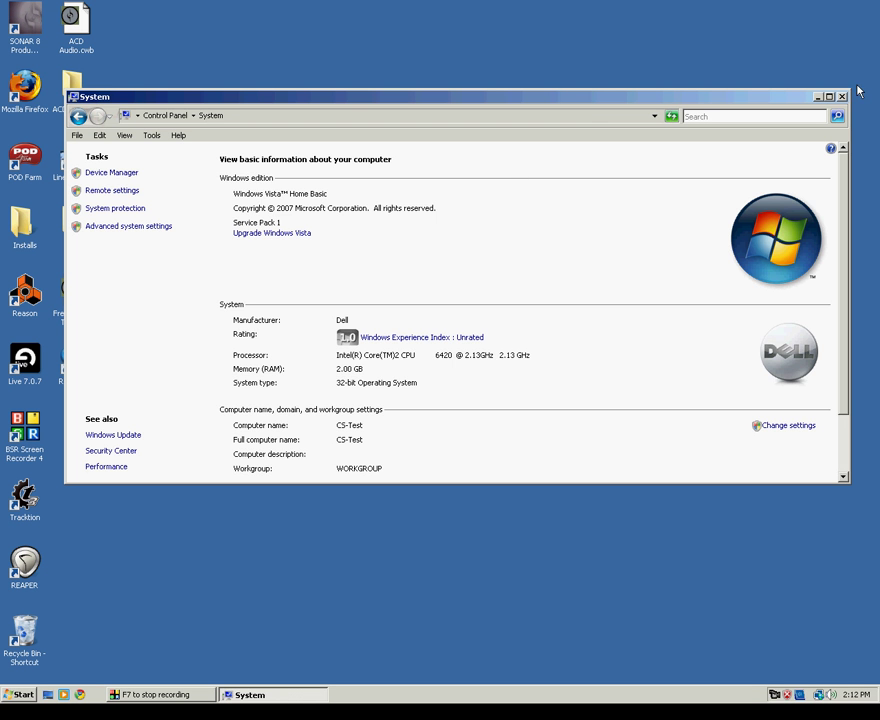
Step: Open Indexing Options from Control Panel and display all locations available for indexing in the Indexed Locations dialog
{"action": "left_click", "coordinate": [78, 116]}
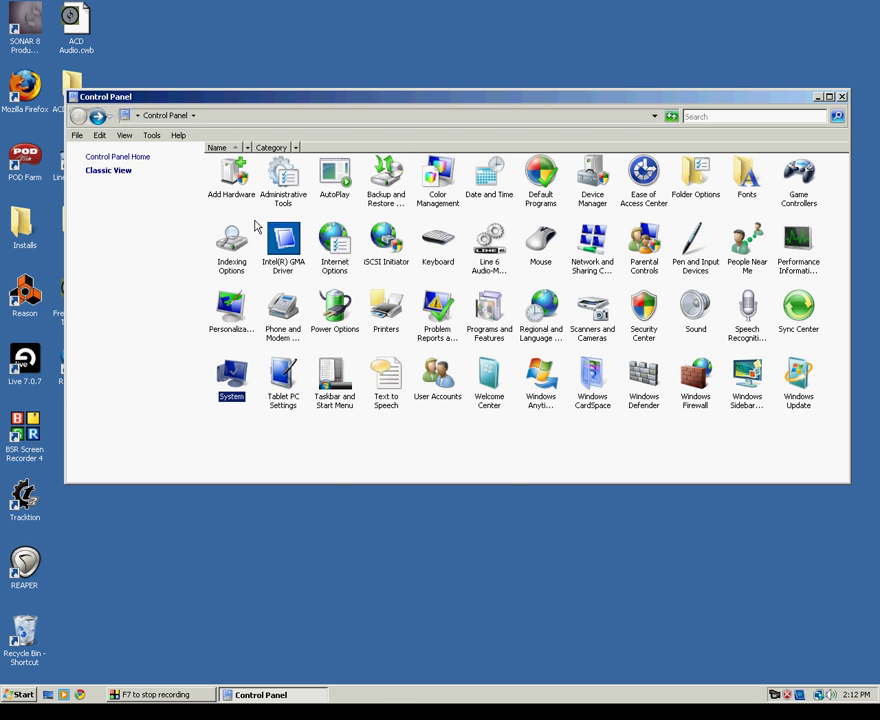
{"action": "double_click", "coordinate": [233, 245]}
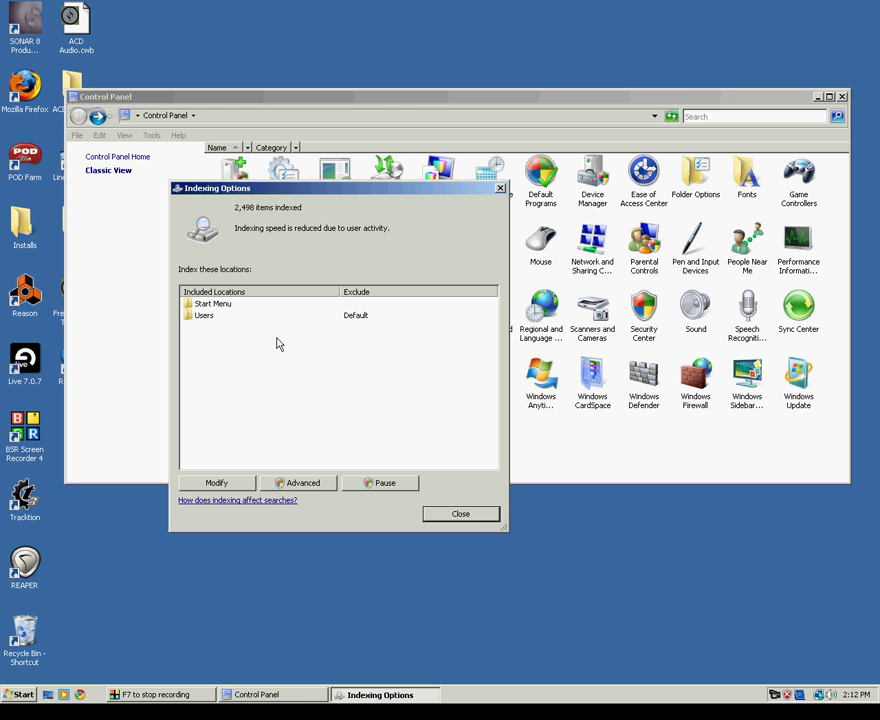
{"action": "left_click", "coordinate": [216, 484]}
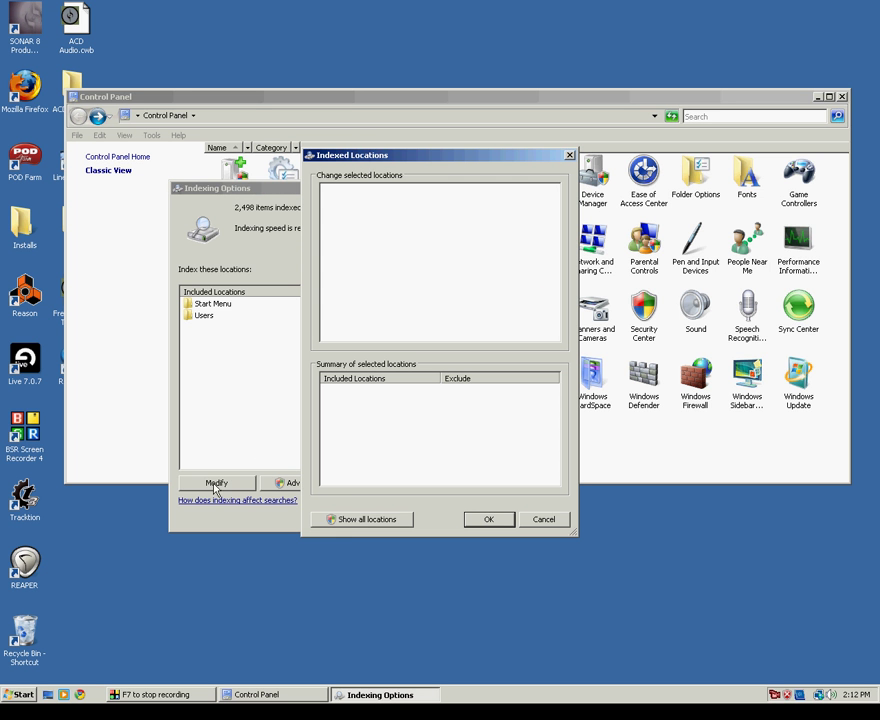
{"action": "left_click", "coordinate": [358, 521]}
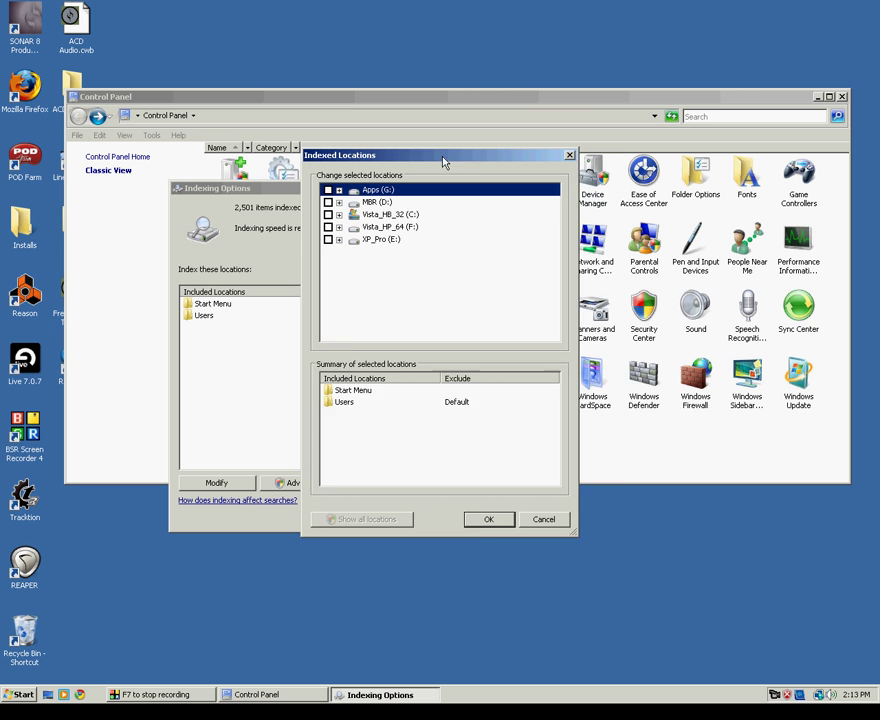
{"action": "left_click_drag", "start_coordinate": [492, 160], "coordinate": [540, 157]}
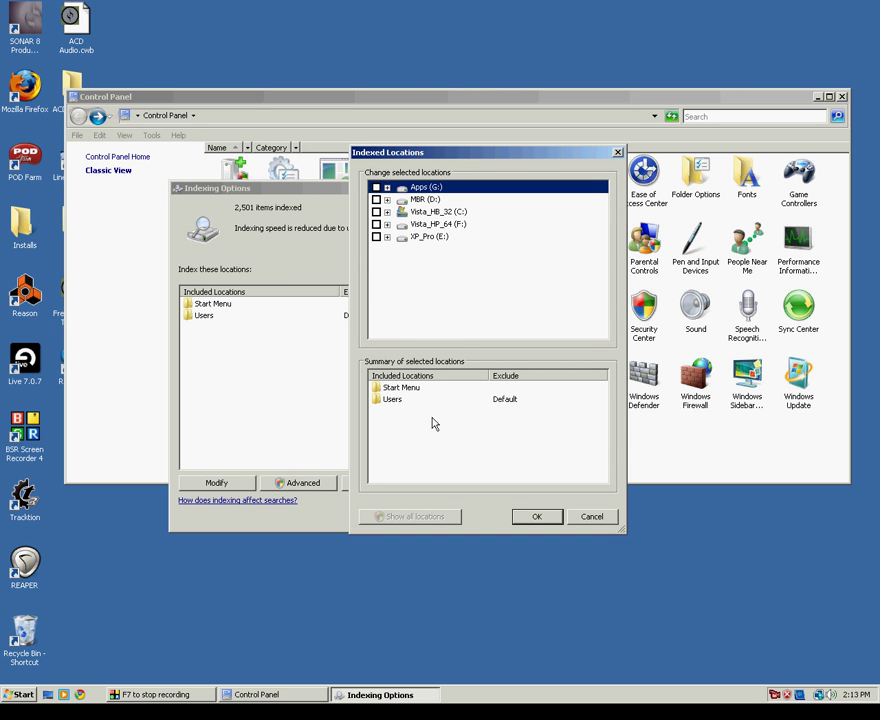
Step: Exclude the Users and Start Menu folders from the indexed locations, apply the change, and close Indexing Options
{"action": "left_click", "coordinate": [395, 402]}
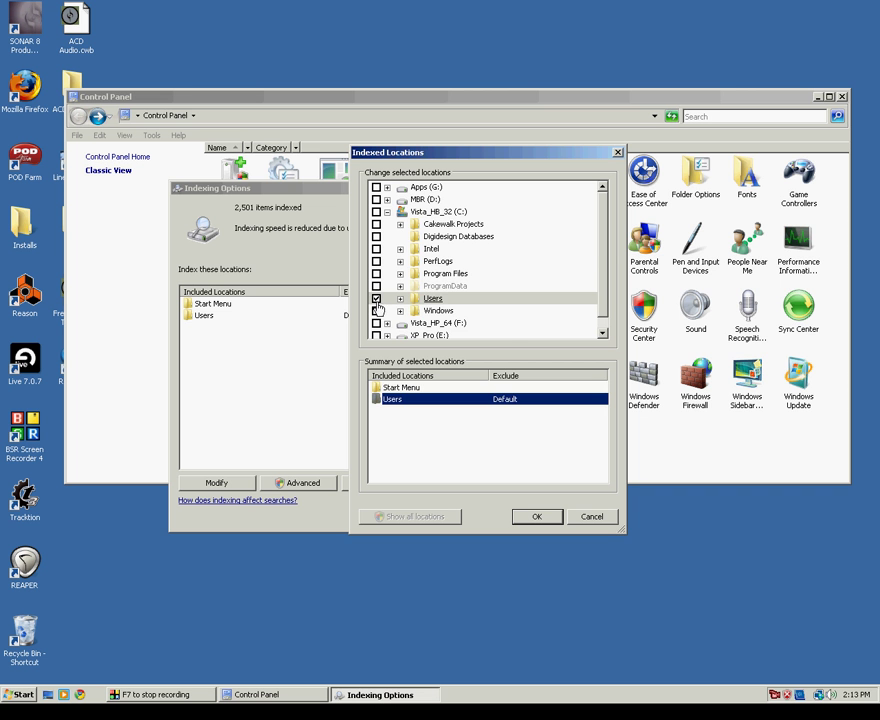
{"action": "left_click", "coordinate": [376, 299]}
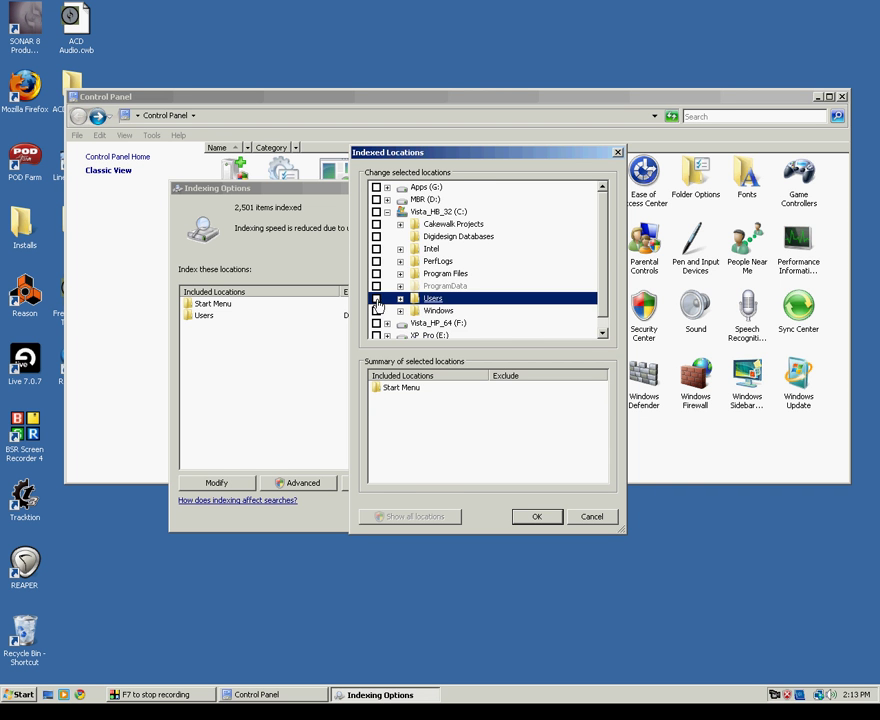
{"action": "left_click", "coordinate": [400, 389]}
{"action": "left_click", "coordinate": [376, 299]}
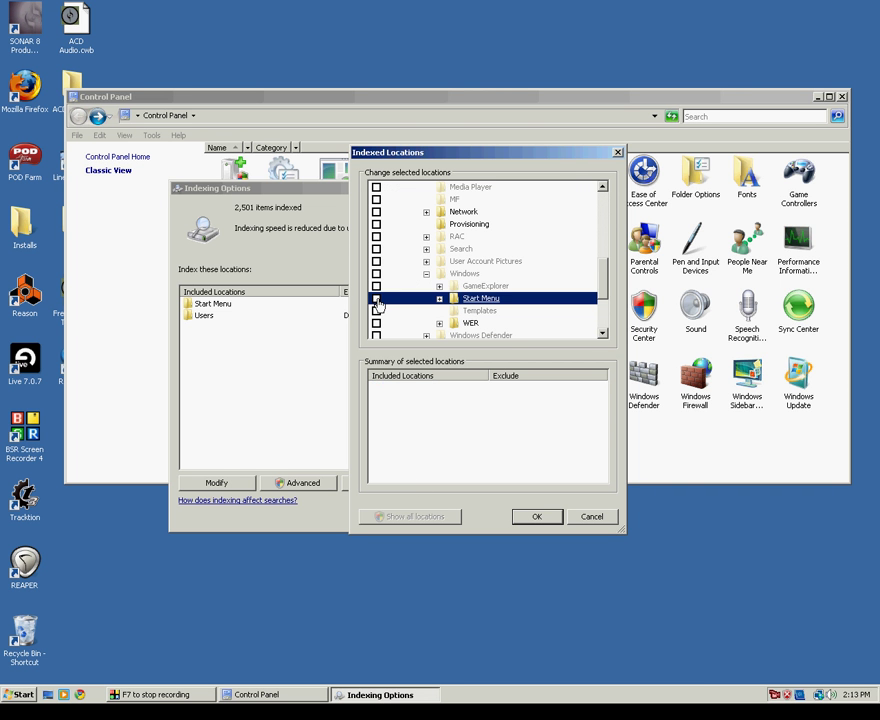
{"action": "left_click", "coordinate": [532, 518]}
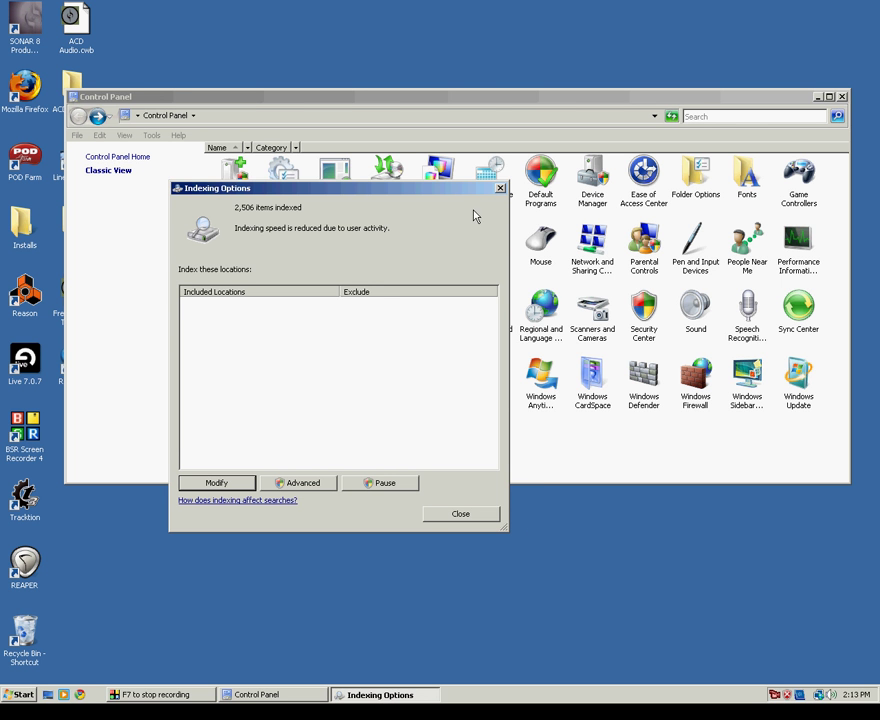
{"action": "left_click_drag", "start_coordinate": [461, 190], "coordinate": [498, 188]}
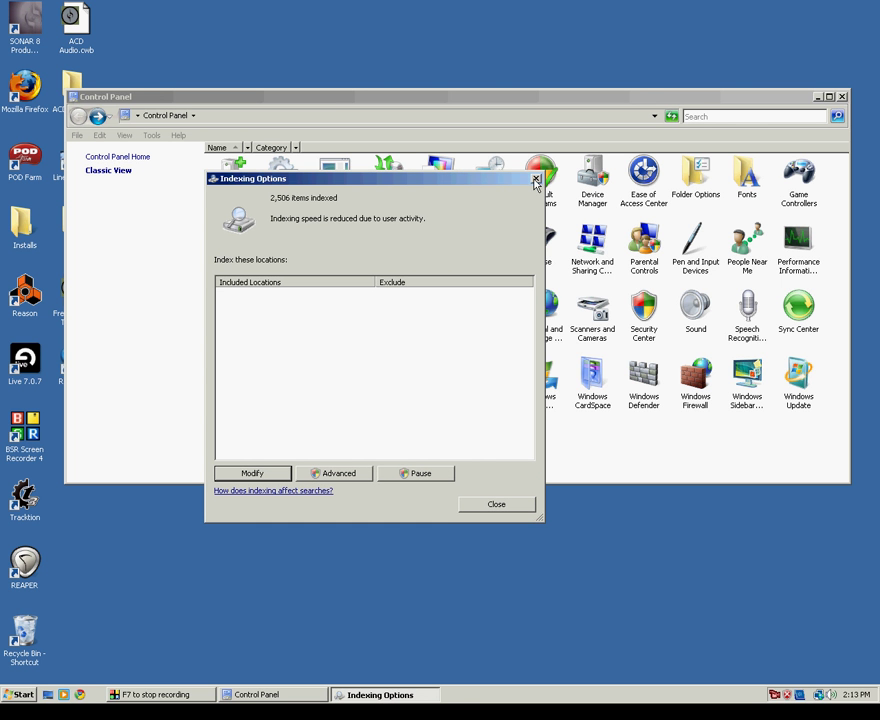
{"action": "left_click", "coordinate": [536, 181]}
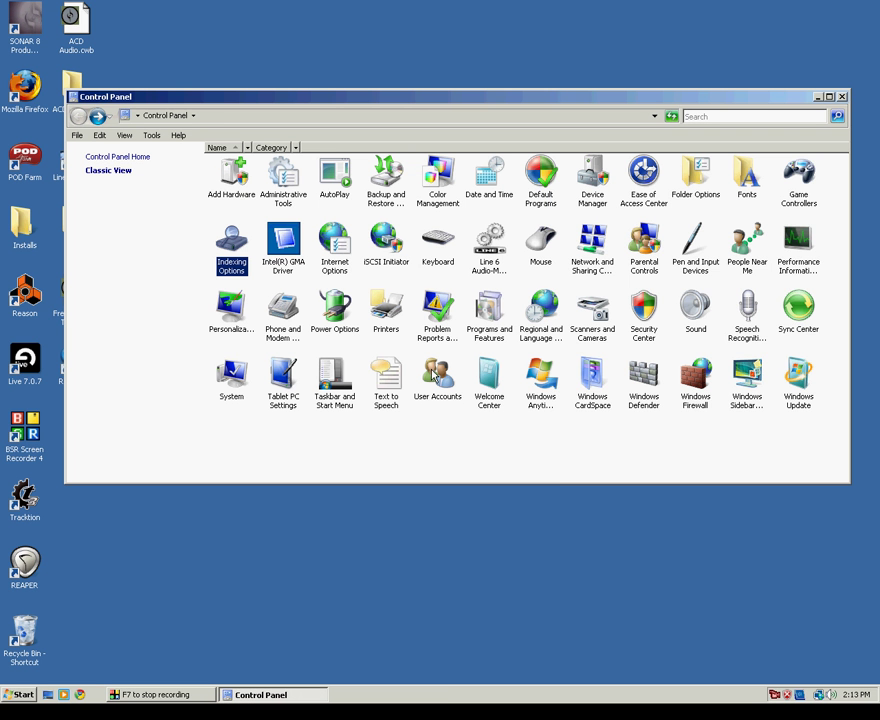